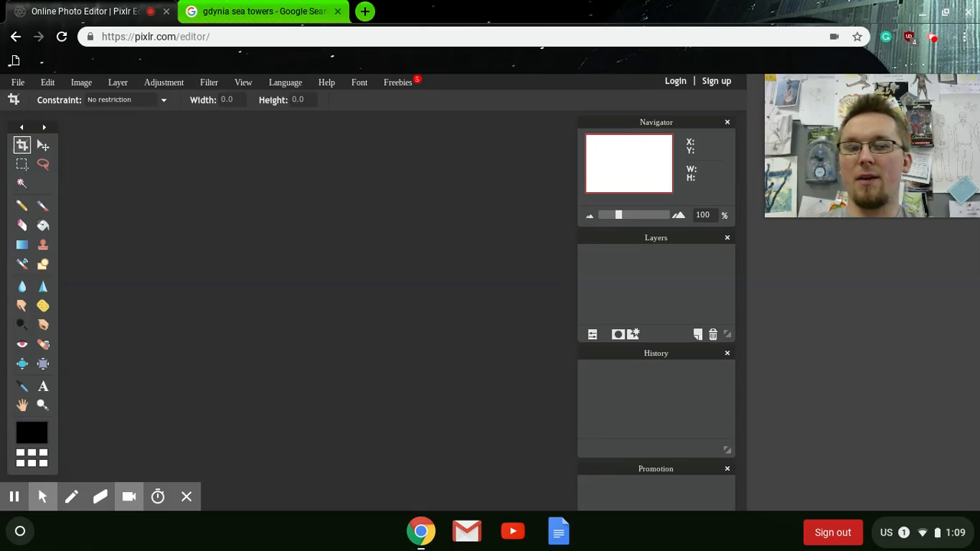
Step: Save the Gdynia sea towers photo from Google Images to Downloads as gdynia.jpg
click(229, 9)
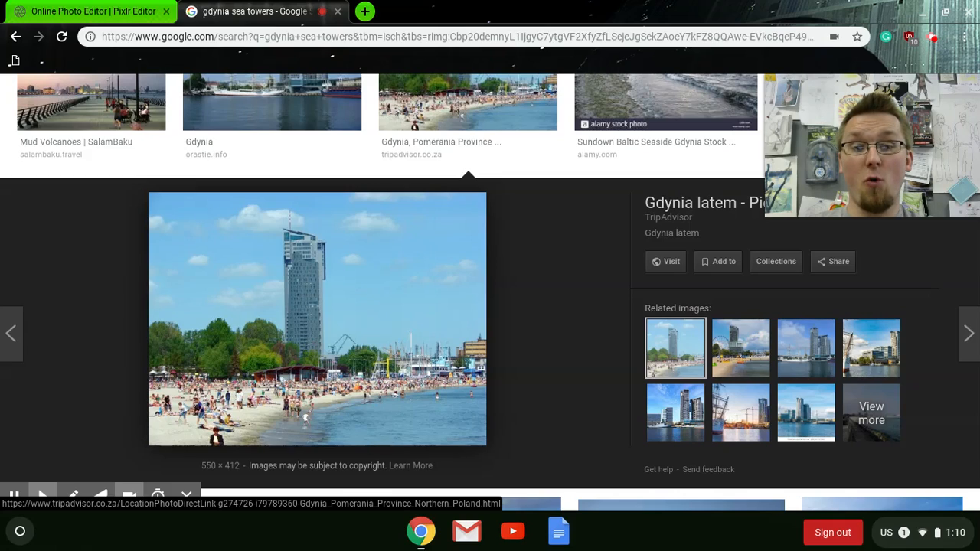
right_click(337, 290)
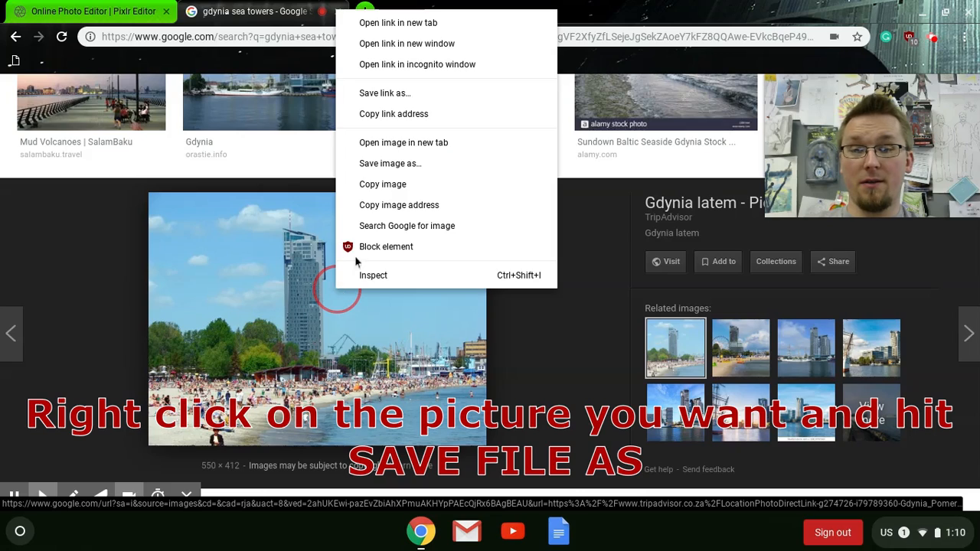
click(414, 168)
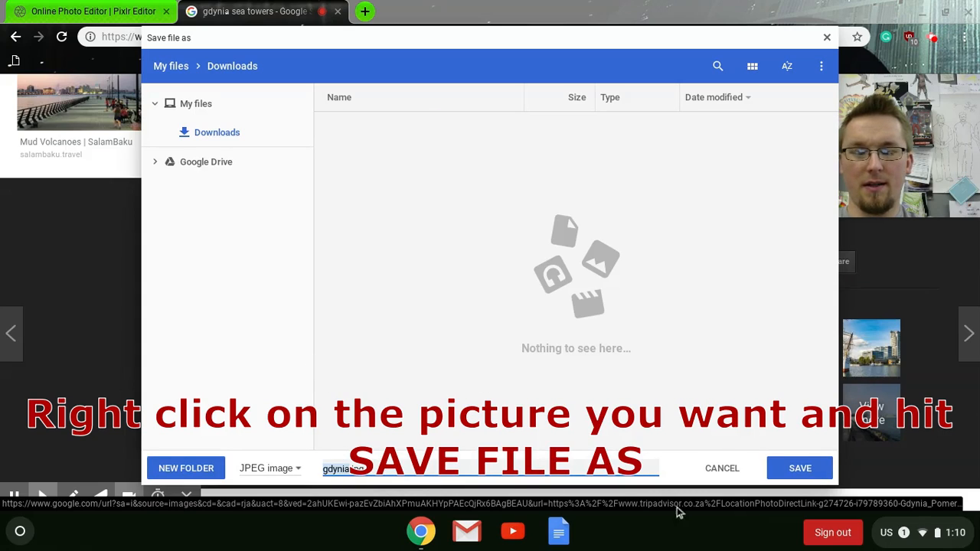
click(804, 478)
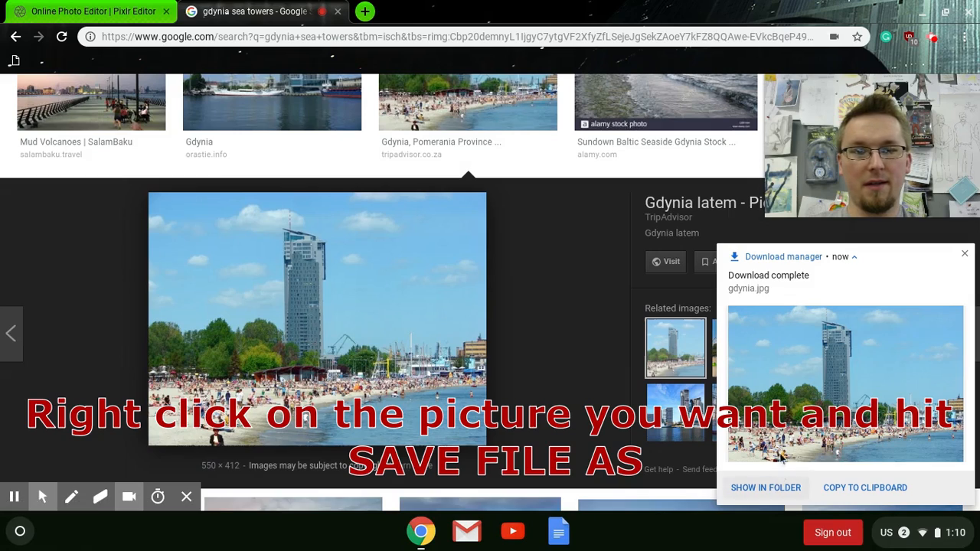
click(963, 255)
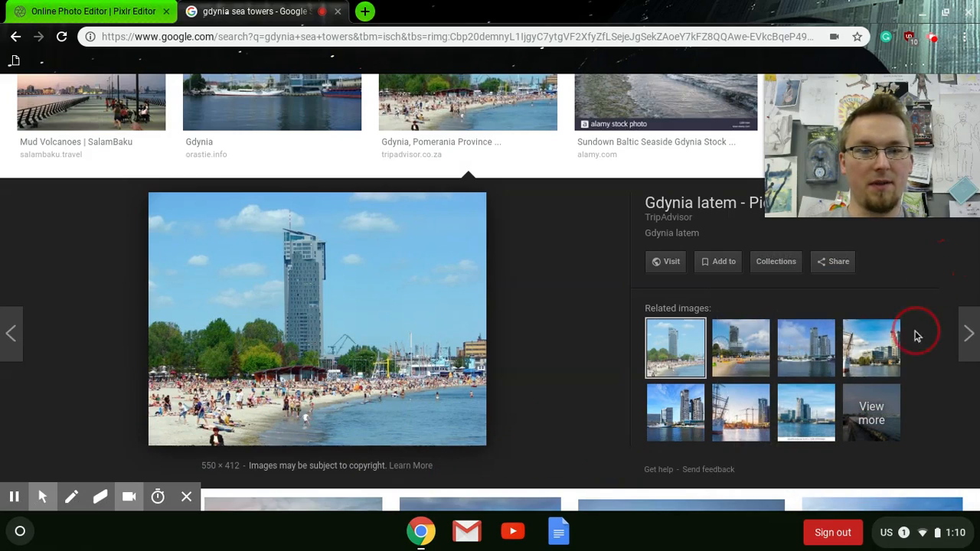
Step: Switch to the Pixlr editor and open gdynia.jpg from Downloads
click(88, 12)
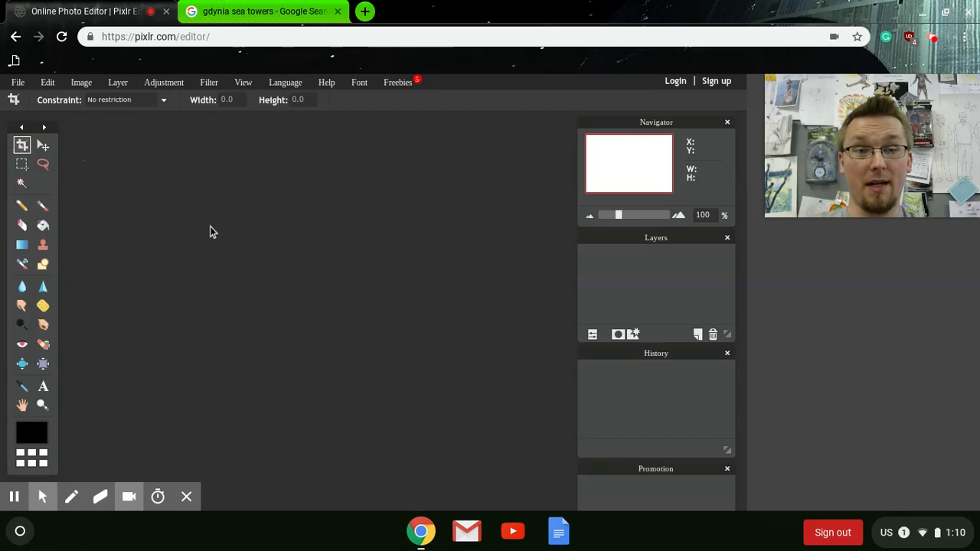
click(23, 83)
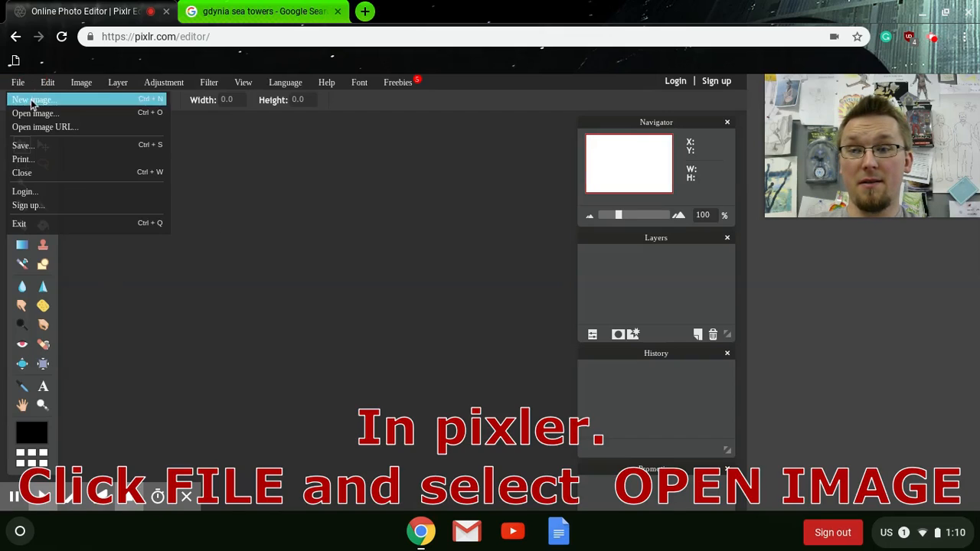
click(35, 113)
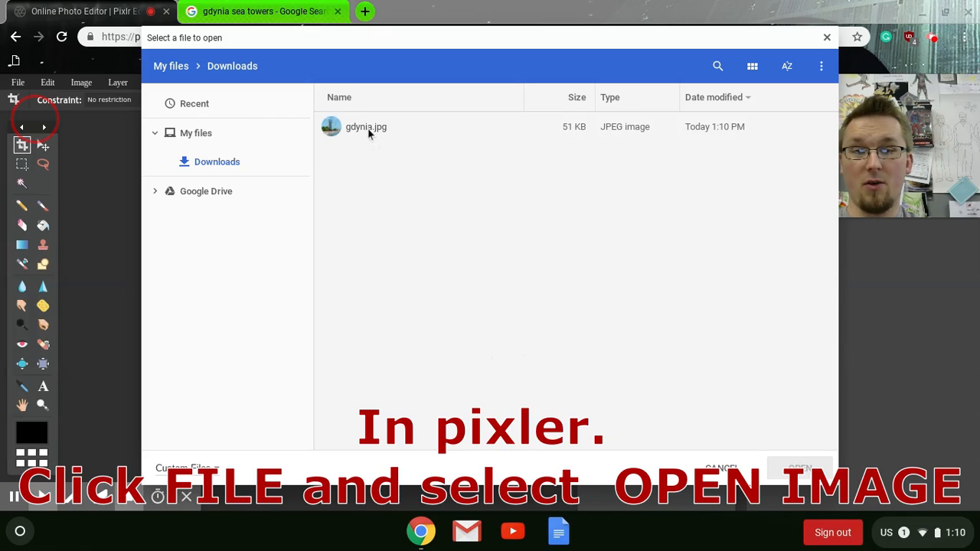
click(370, 128)
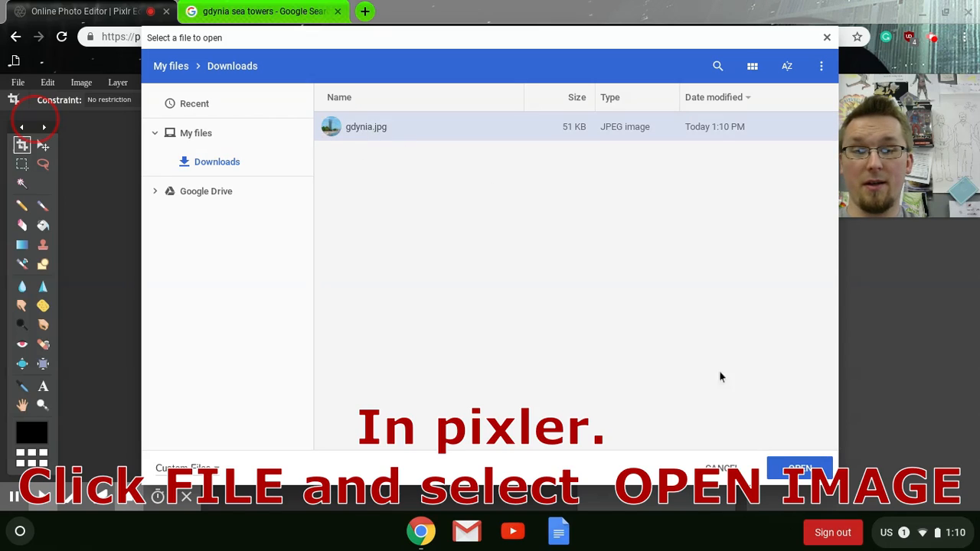
click(800, 468)
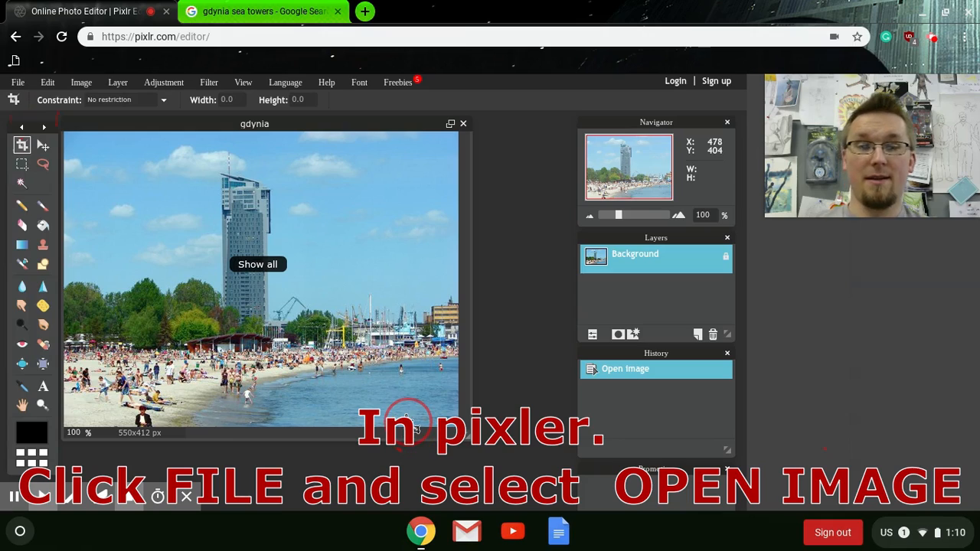
mouse_move(42, 497)
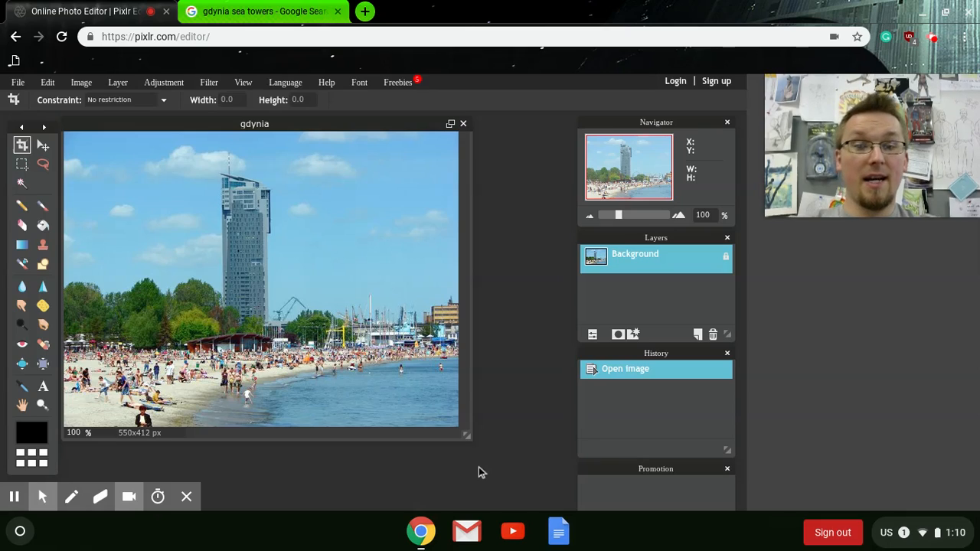
mouse_move(99, 499)
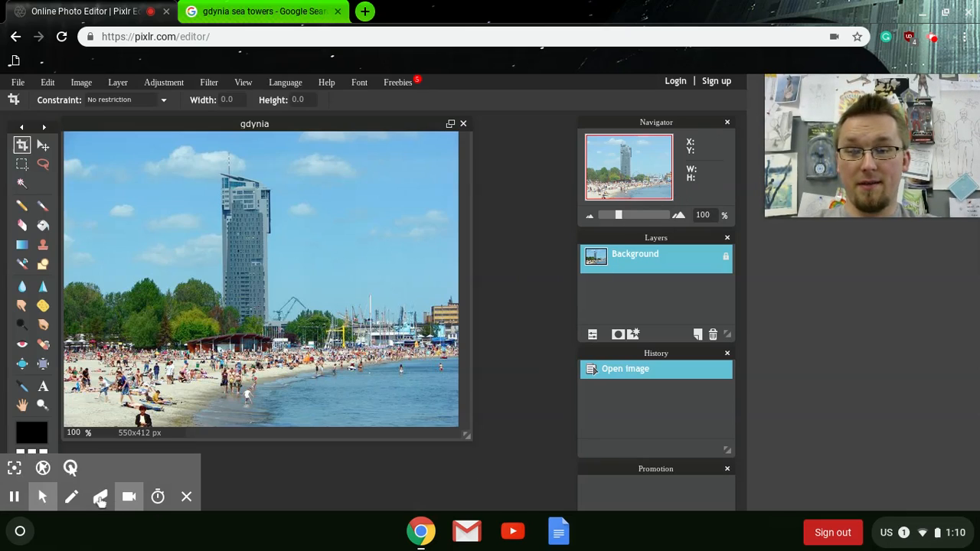
click(14, 468)
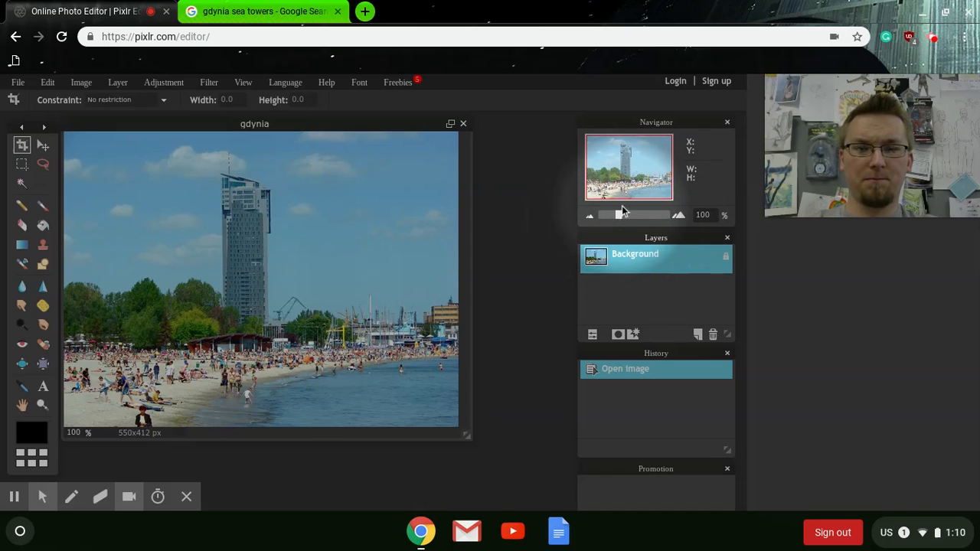
Step: Choose the Clone Stamp tool and try to stamp the sky near the tower without a source point
drag(618, 215, 616, 219)
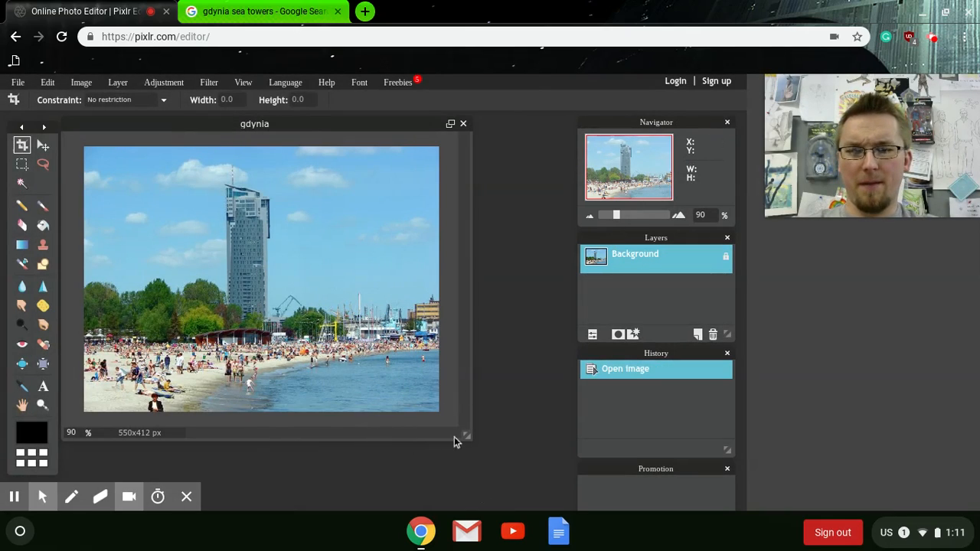
drag(470, 439, 570, 529)
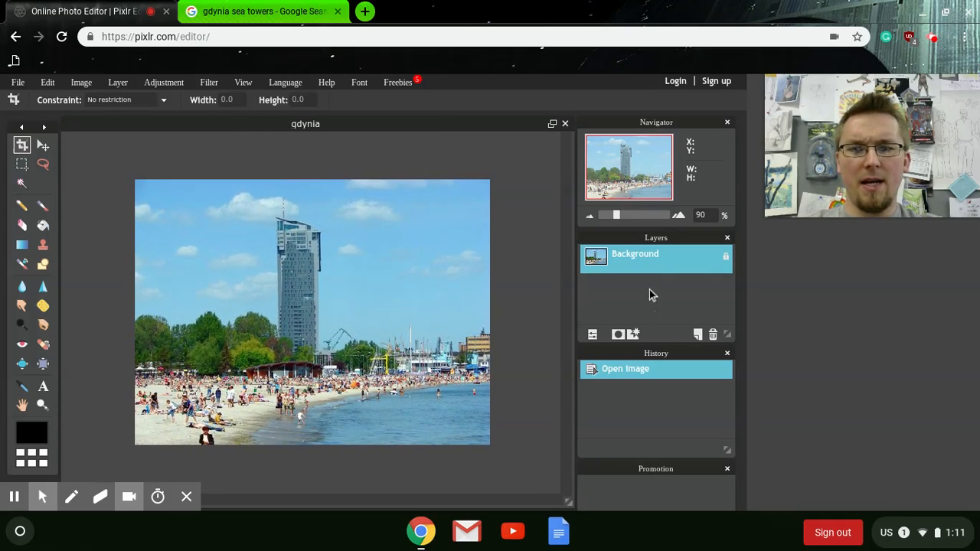
drag(616, 217, 620, 216)
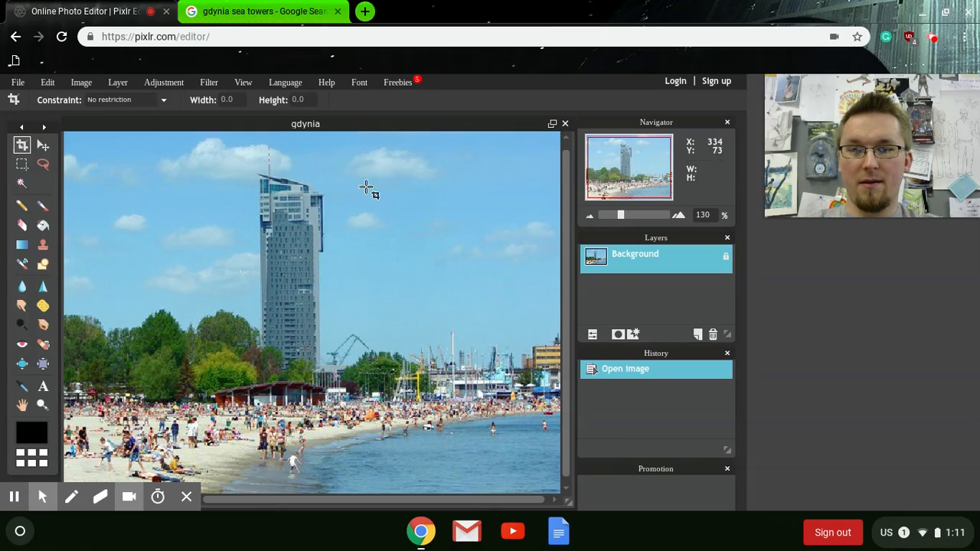
scroll(567, 282, up, 1)
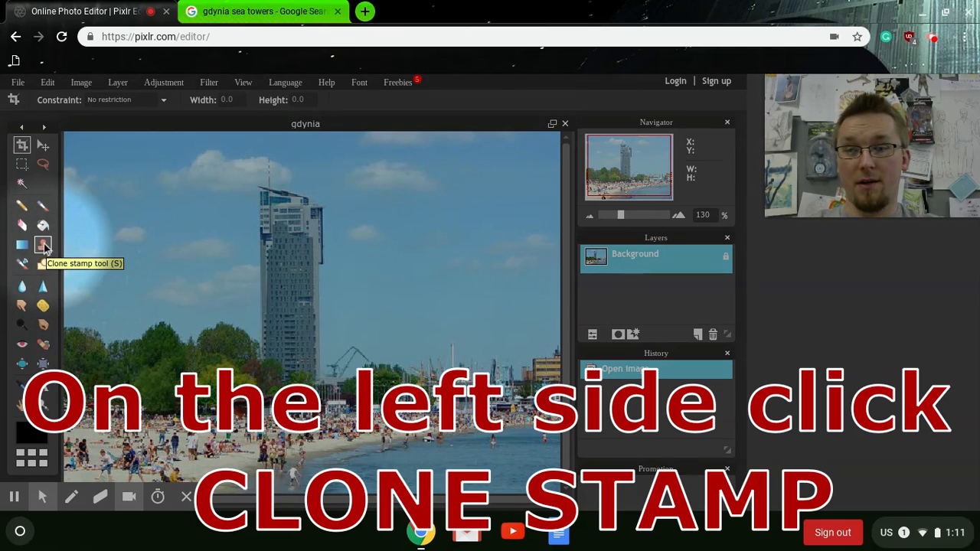
click(43, 245)
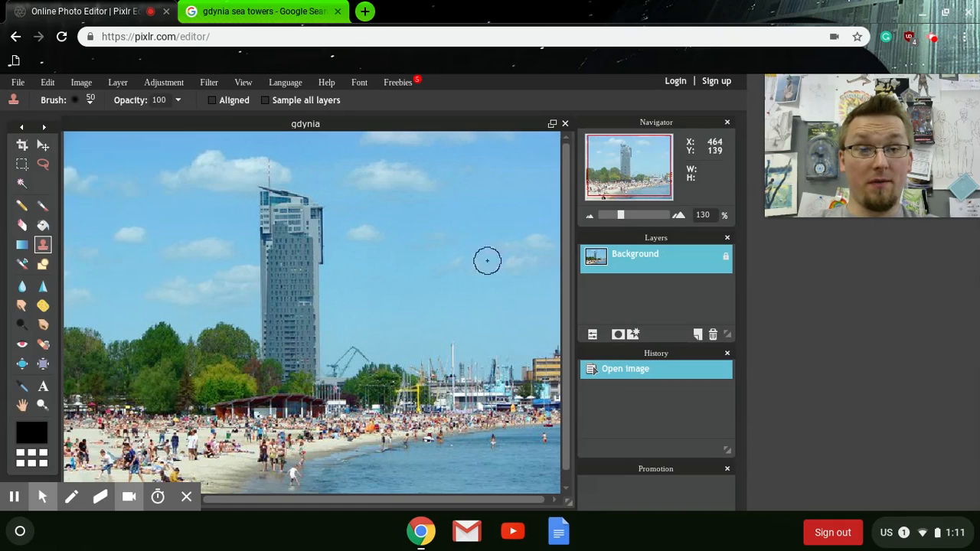
click(435, 253)
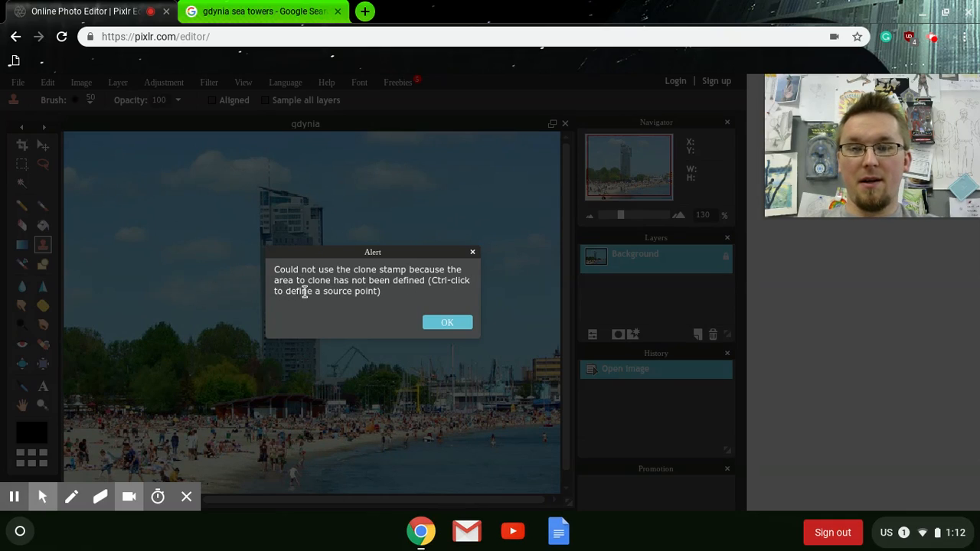
click(443, 328)
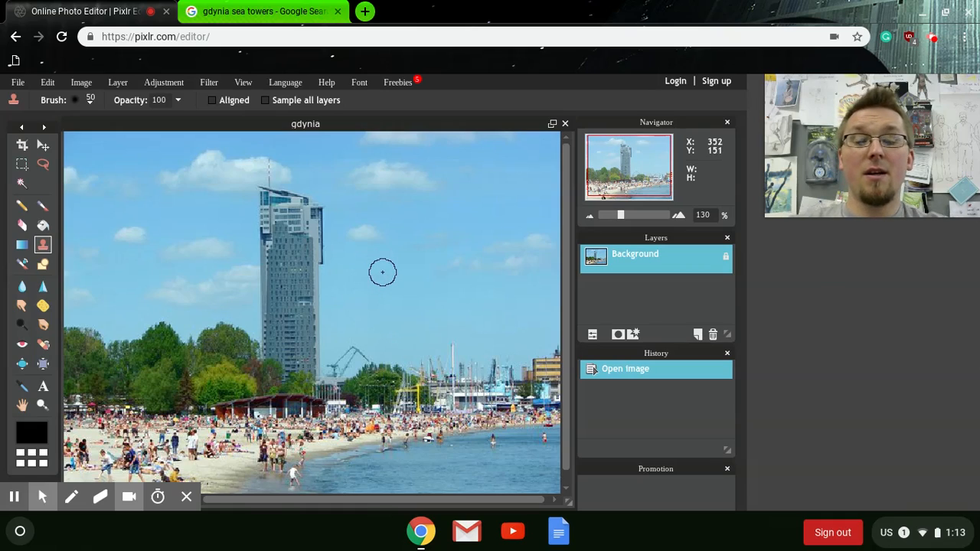
Step: Sample the sky beside the tower and clone it over the tower from its top down to the trees
click(258, 214)
click(262, 214)
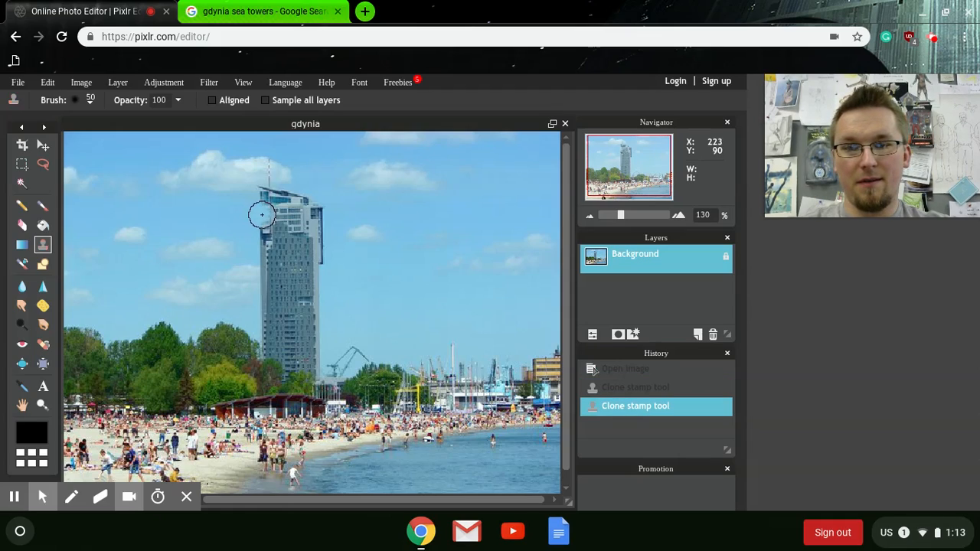
mouse_move(267, 215)
mouse_down()
mouse_move(291, 226)
mouse_move(275, 235)
mouse_move(263, 194)
mouse_move(291, 203)
mouse_move(268, 190)
mouse_up()
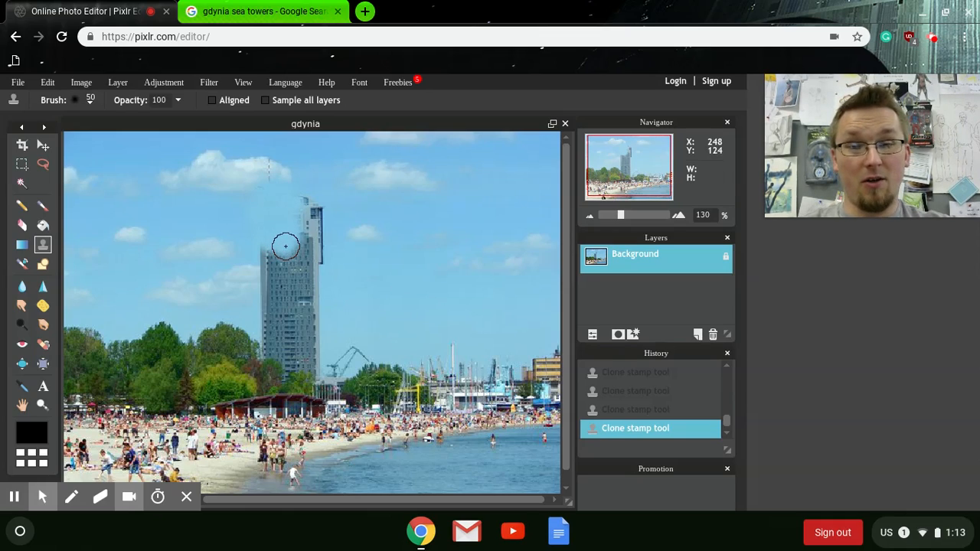
drag(286, 246, 286, 246)
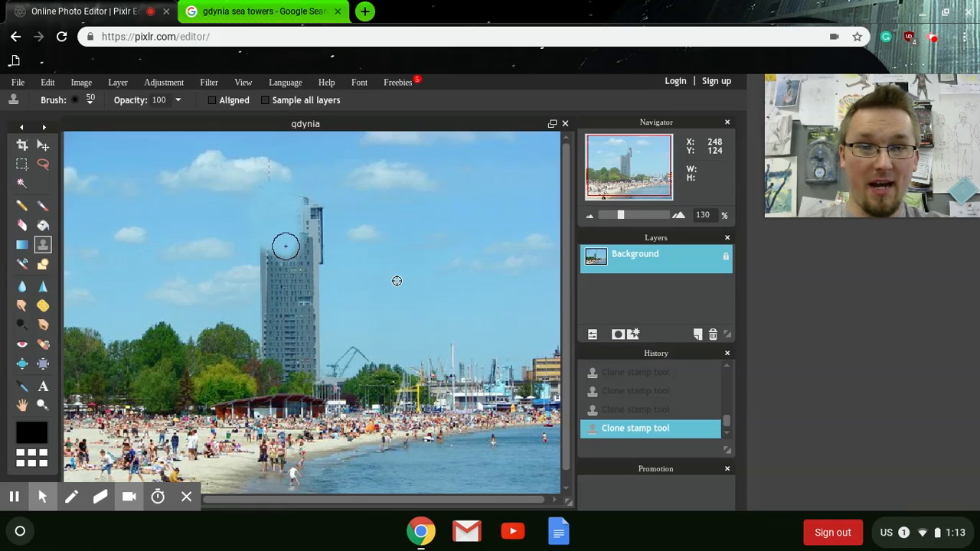
mouse_move(285, 246)
mouse_down()
mouse_move(310, 207)
mouse_move(304, 241)
mouse_move(316, 220)
mouse_move(303, 202)
mouse_move(275, 194)
mouse_move(308, 234)
mouse_move(323, 227)
mouse_move(319, 207)
mouse_move(316, 254)
mouse_move(313, 228)
mouse_move(290, 205)
mouse_move(310, 243)
mouse_up()
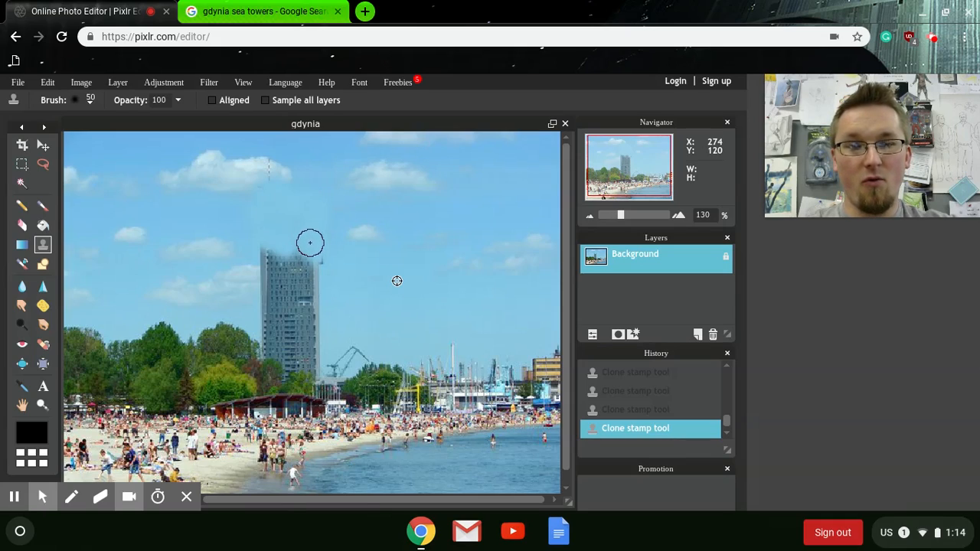
mouse_move(310, 243)
mouse_down()
mouse_move(297, 203)
mouse_move(304, 261)
mouse_move(315, 260)
mouse_move(297, 258)
mouse_move(296, 289)
mouse_move(304, 297)
mouse_move(319, 286)
mouse_move(305, 280)
mouse_move(313, 302)
mouse_move(300, 312)
mouse_move(282, 303)
mouse_move(278, 252)
mouse_move(307, 268)
mouse_up()
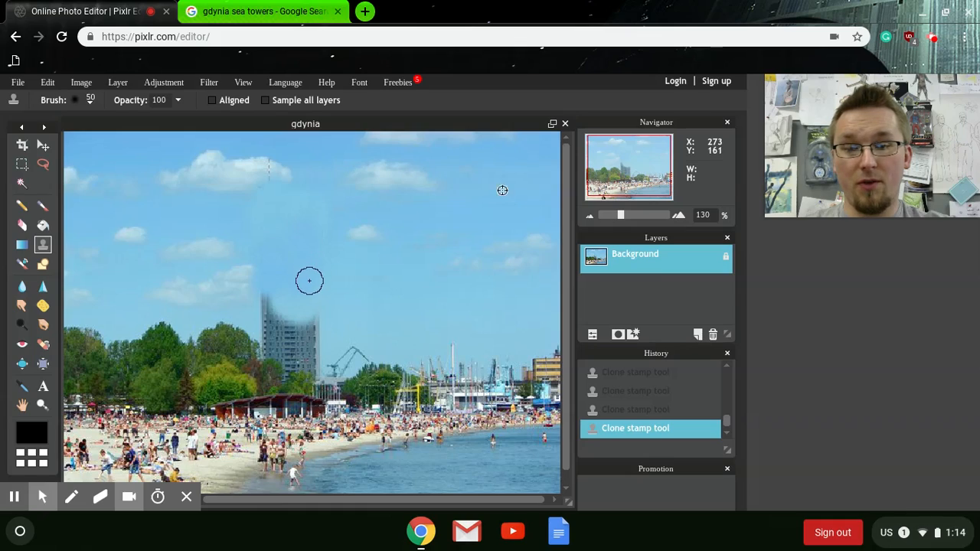
mouse_move(316, 313)
mouse_down()
mouse_move(295, 319)
mouse_move(265, 304)
mouse_move(273, 330)
mouse_move(298, 337)
mouse_move(311, 324)
mouse_move(303, 304)
mouse_move(313, 343)
mouse_move(276, 344)
mouse_move(302, 352)
mouse_up()
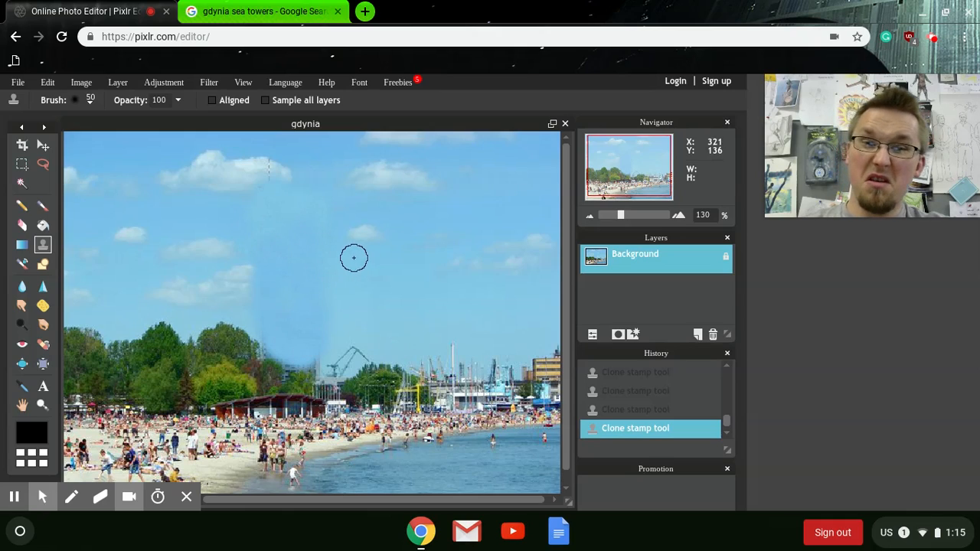
Step: Clone more sky over the tower's leftover edges and faint outline
ctrl+click(393, 299)
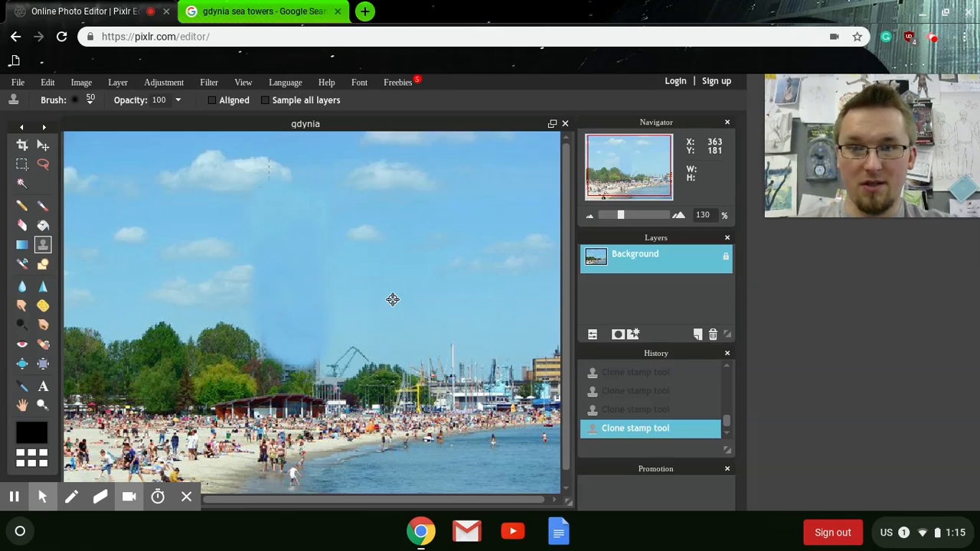
click(316, 280)
mouse_move(333, 265)
mouse_down()
mouse_move(325, 310)
mouse_move(317, 241)
mouse_up()
click(272, 275)
click(278, 276)
drag(259, 249, 259, 254)
mouse_move(279, 298)
mouse_down()
mouse_move(261, 328)
mouse_move(293, 340)
mouse_up()
Step: Stamp sky over the remaining tower remnants just above the treeline
click(310, 342)
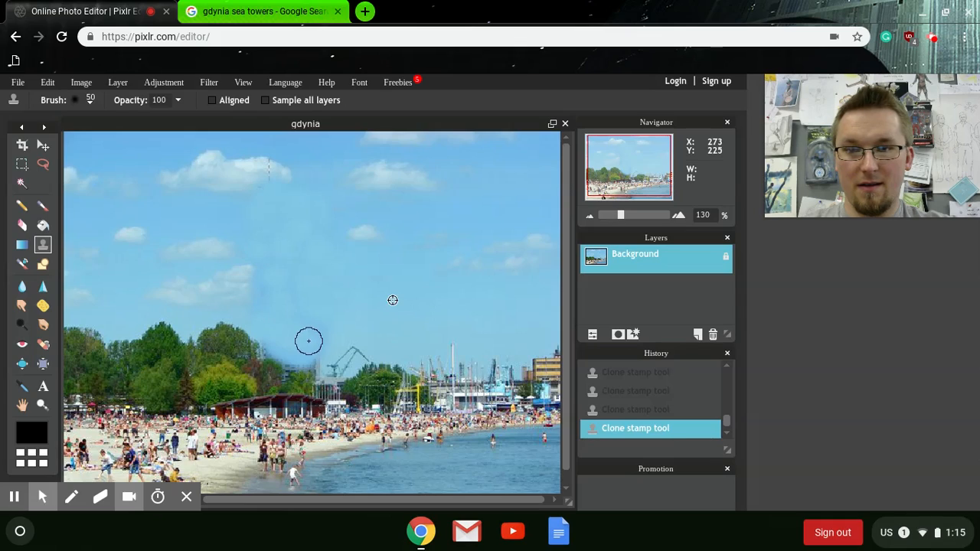
click(320, 342)
click(317, 352)
click(303, 355)
click(284, 348)
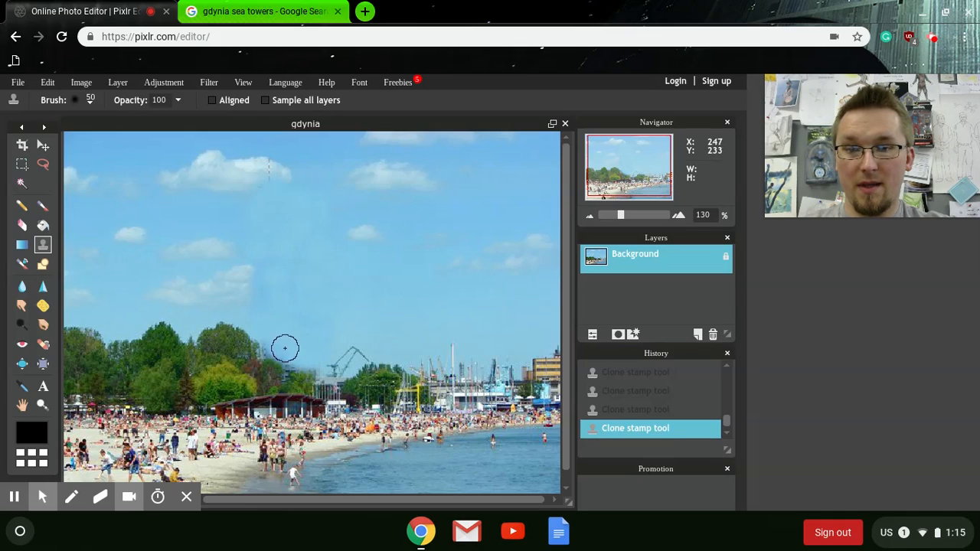
click(271, 345)
click(287, 292)
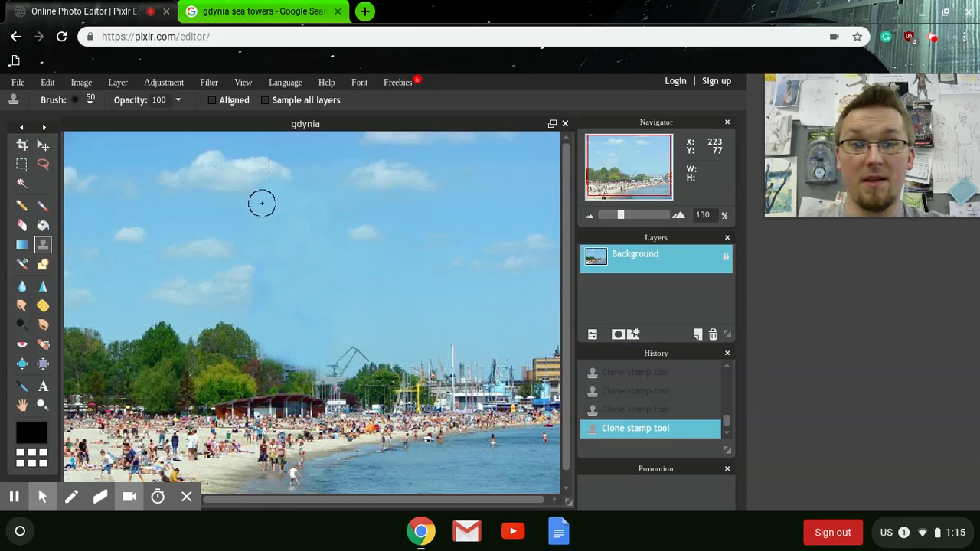
drag(623, 218, 634, 167)
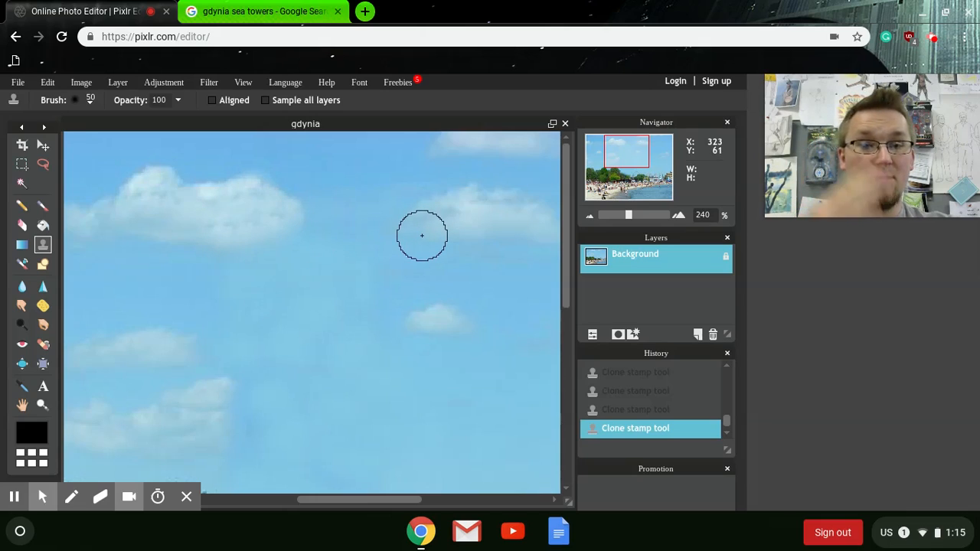
drag(635, 214, 619, 216)
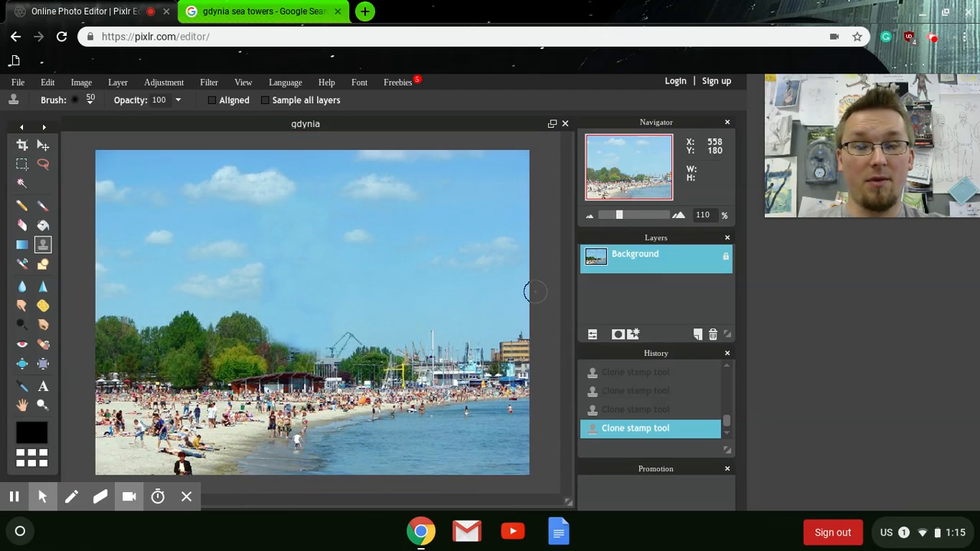